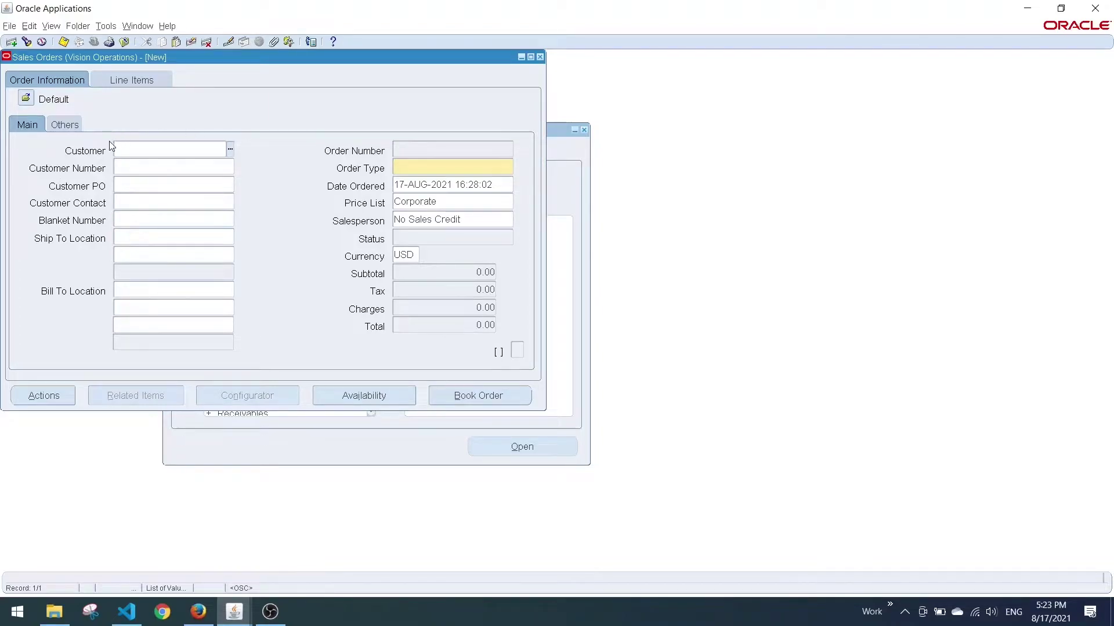
# List all values in the sales order's Customer lookup with the % wildcard, and close the lookup without choosing a customer
pyautogui.click(230, 150)
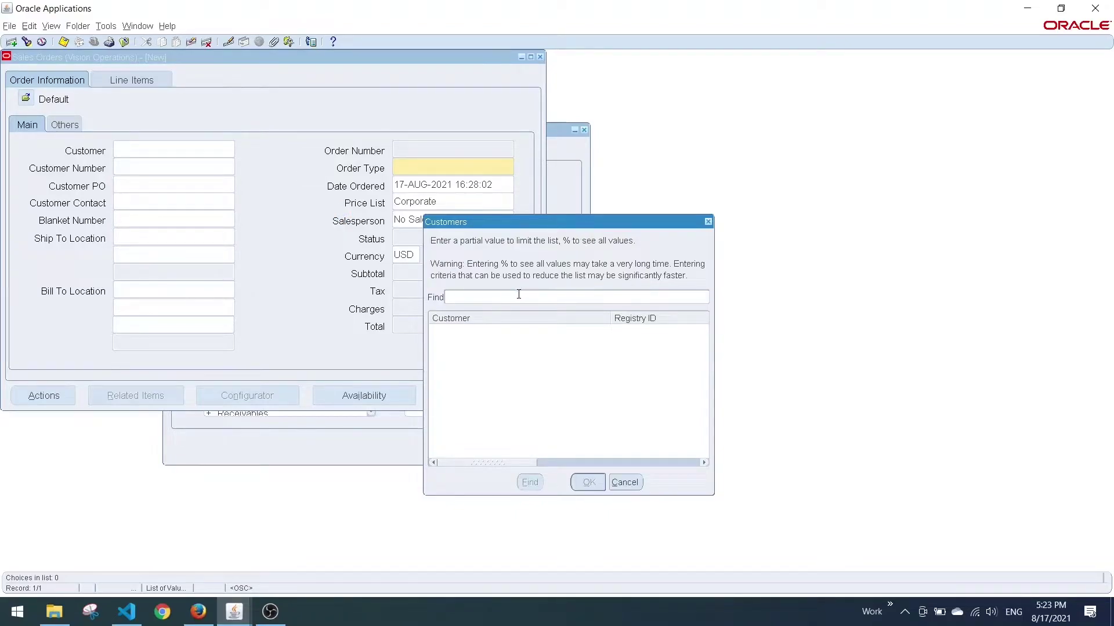
pyautogui.write('%')
pyautogui.click(530, 483)
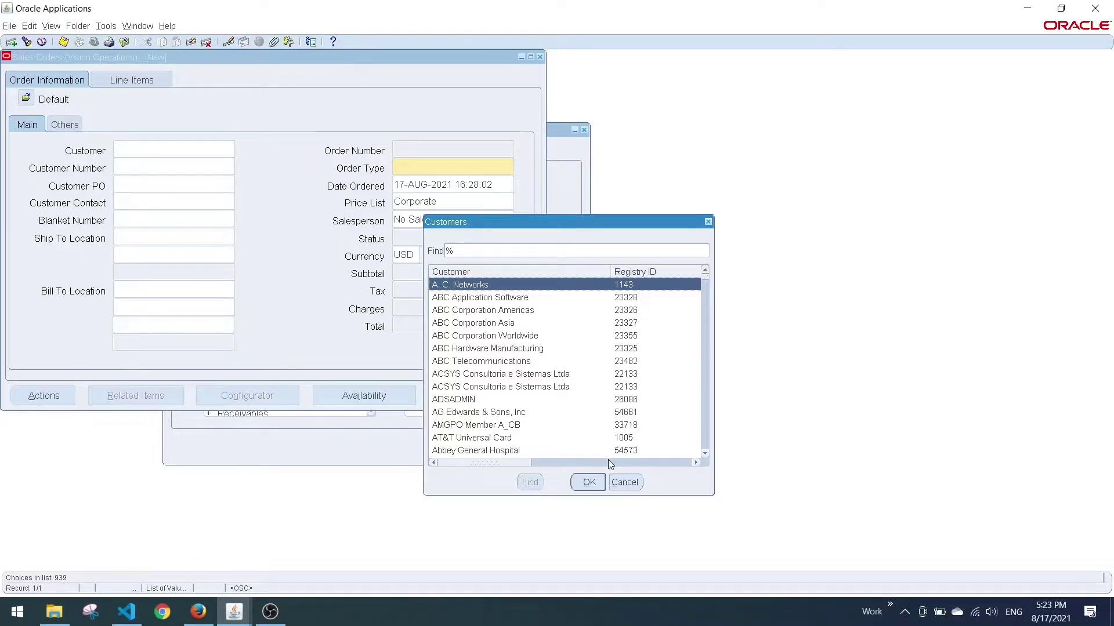
pyautogui.click(620, 482)
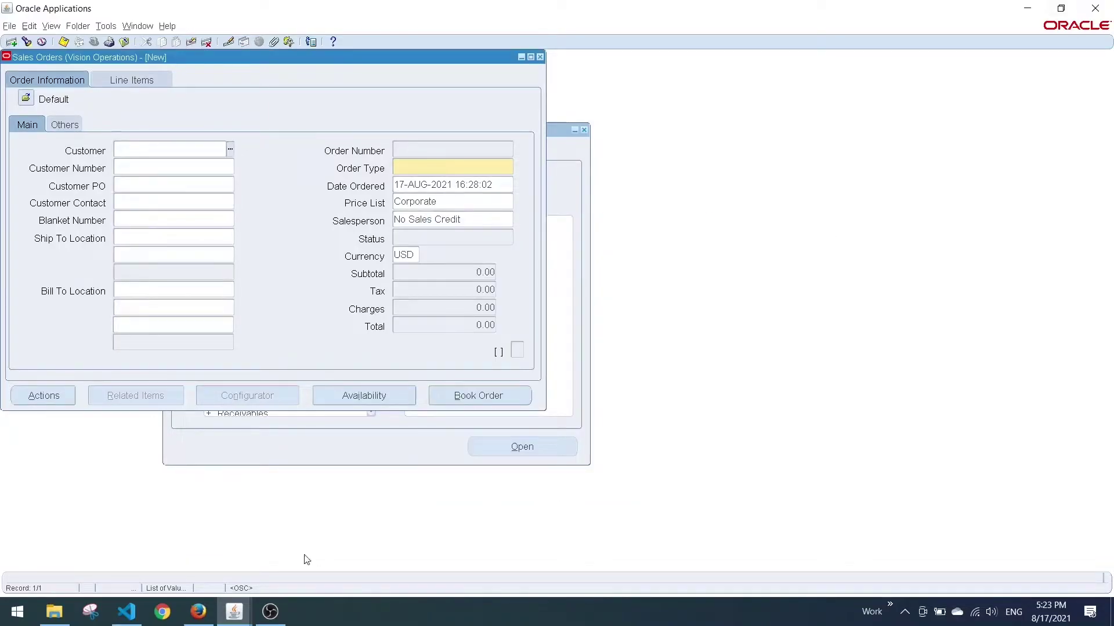
# Switch to the AuraPlayer Service Manager in Firefox, close the Oracle Applications R12 page, and start recording a Forms service named getCustomersLov using the copied form URL
pyautogui.click(197, 616)
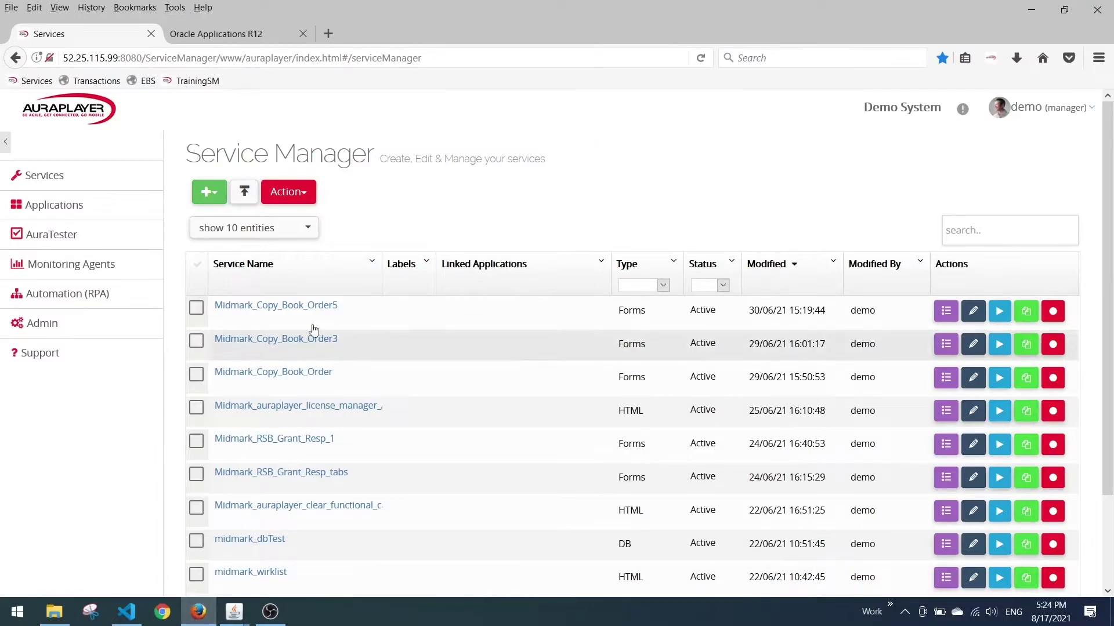
pyautogui.click(302, 35)
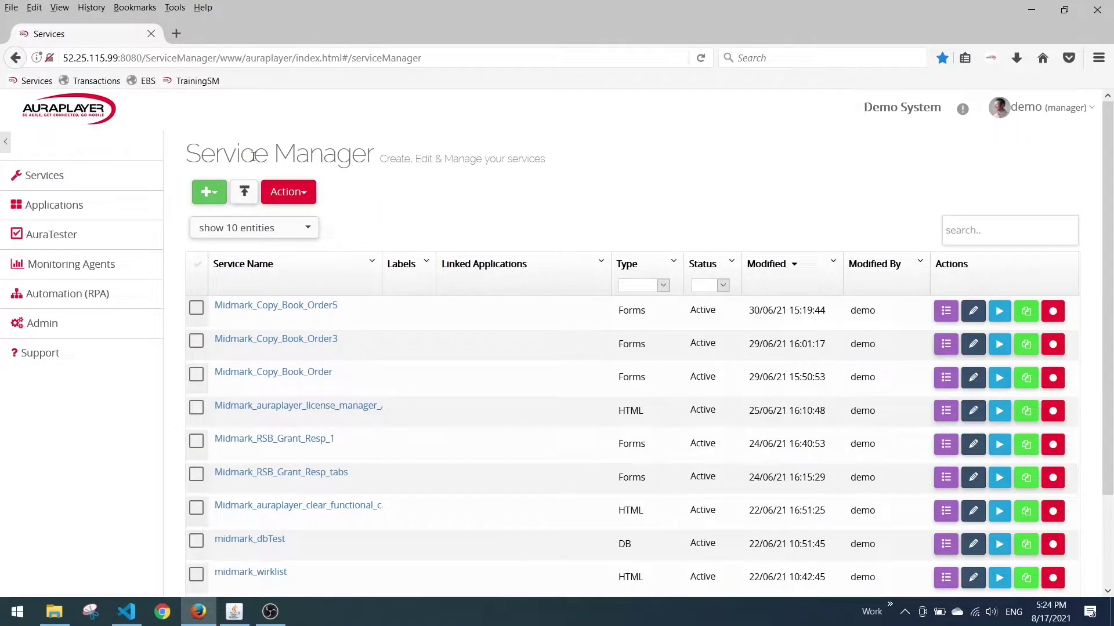
pyautogui.click(206, 194)
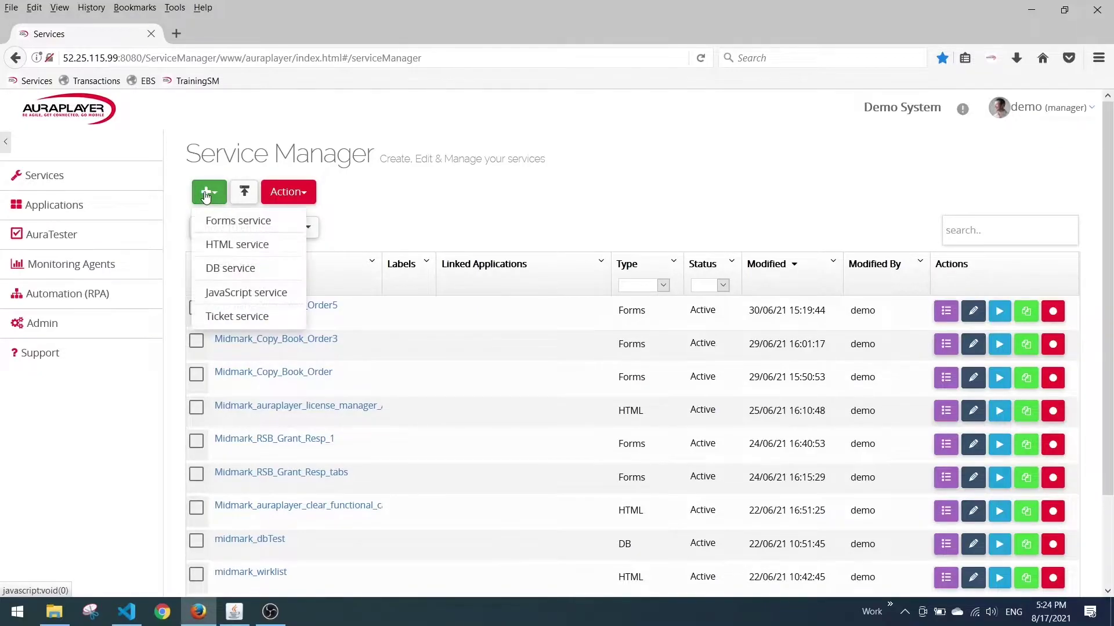
pyautogui.click(231, 224)
pyautogui.click(512, 279)
pyautogui.write('g')
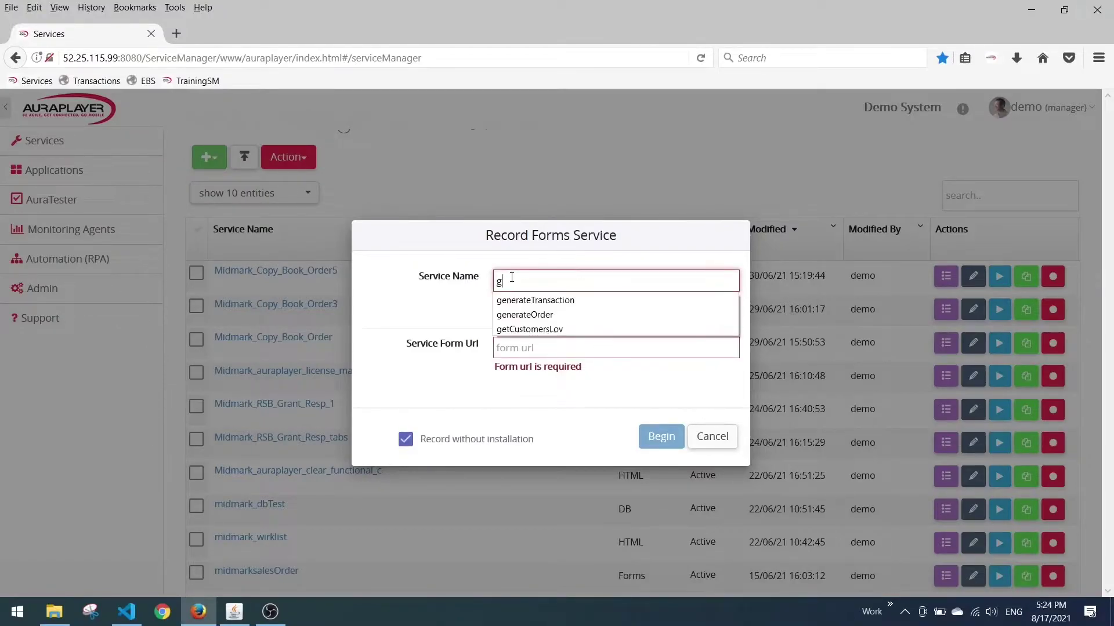
pyautogui.write('etCust')
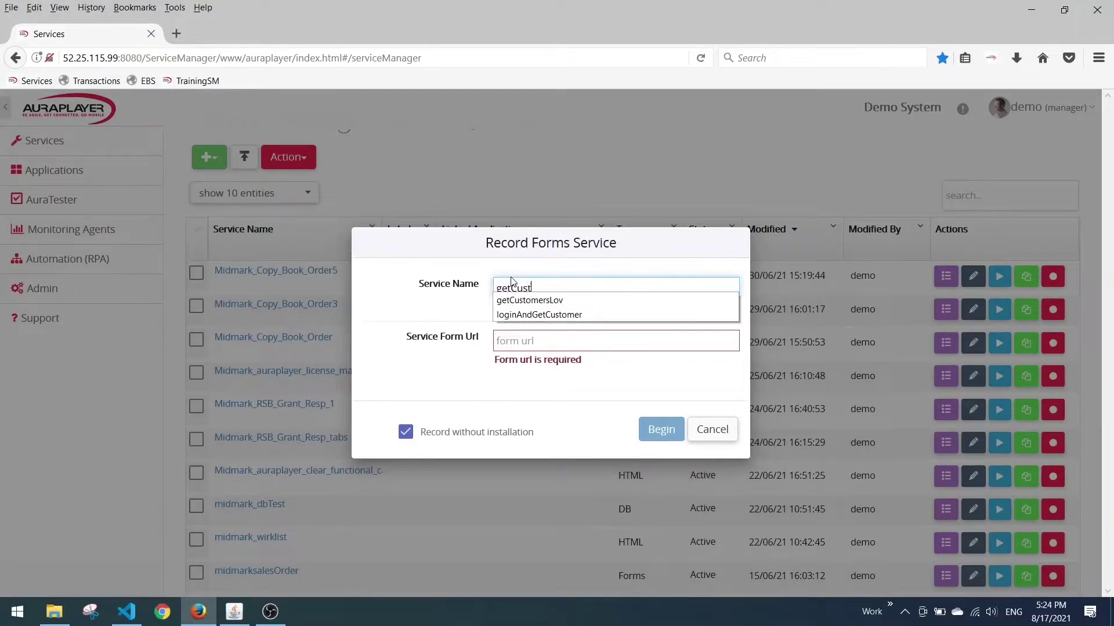
pyautogui.write('omersLov')
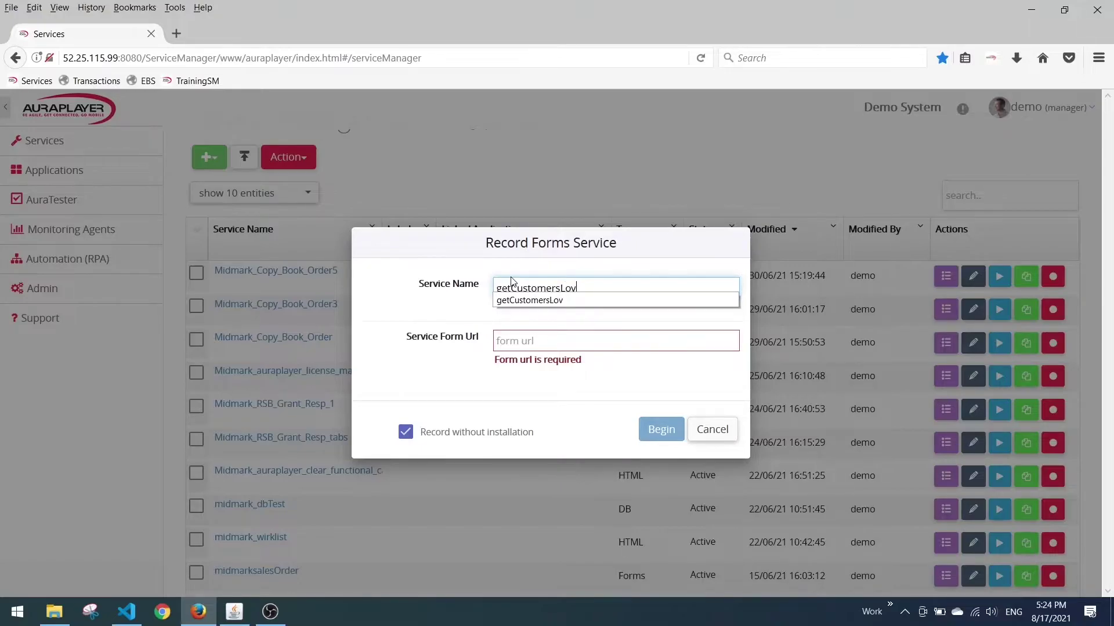
pyautogui.click(529, 337)
pyautogui.hotkey('ctrl', 'v')
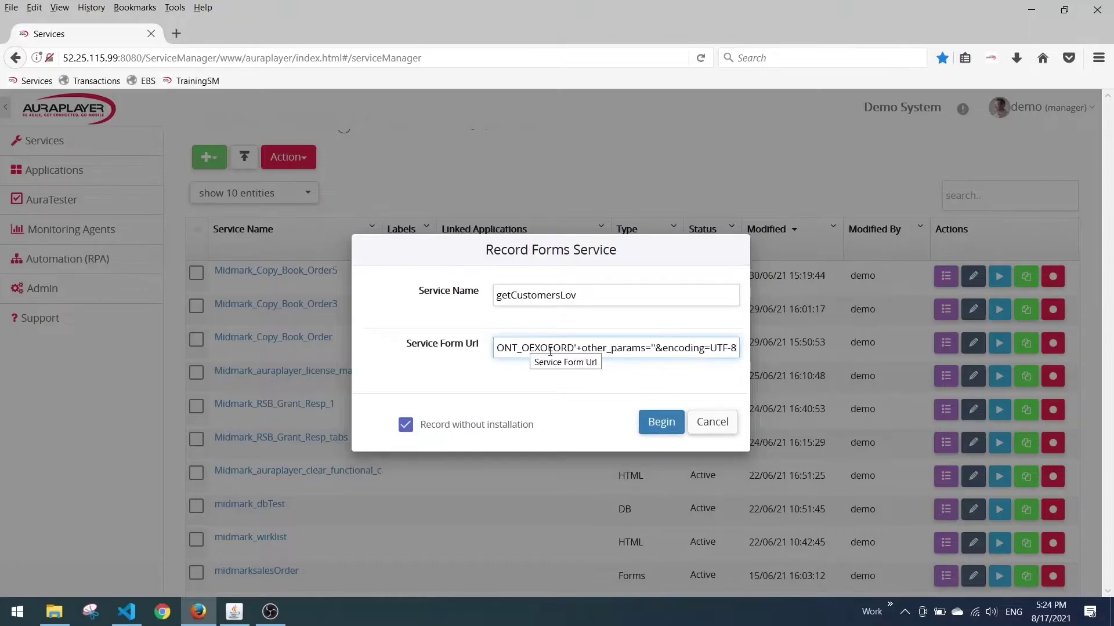
pyautogui.click(654, 425)
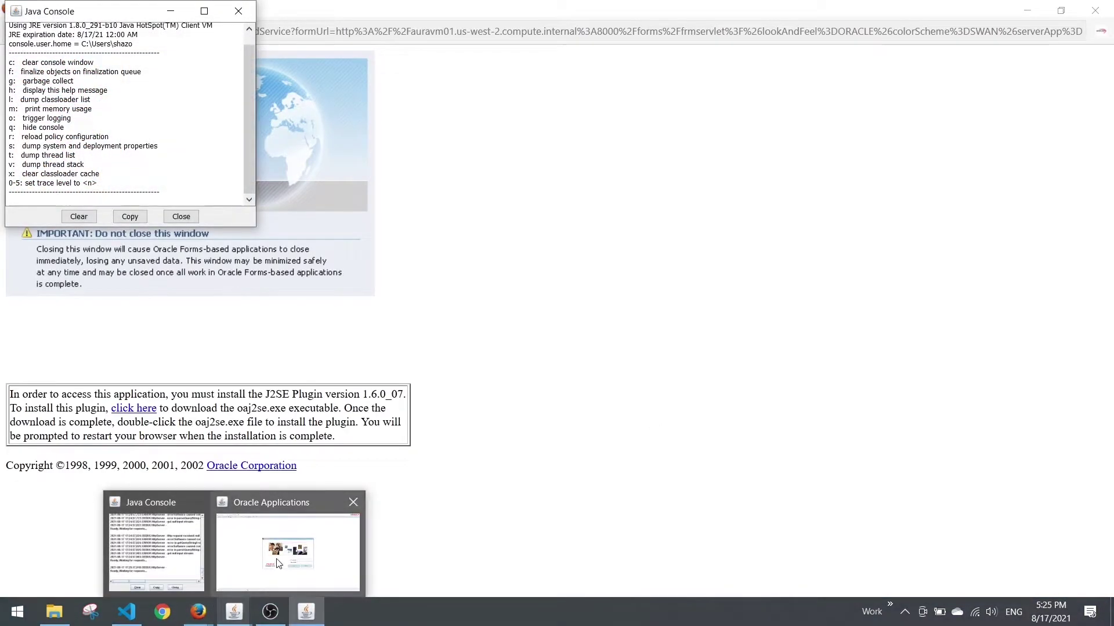
# Switch to the newly launched Oracle Applications window and log in with user name OPERATIONS and the account password
pyautogui.click(277, 563)
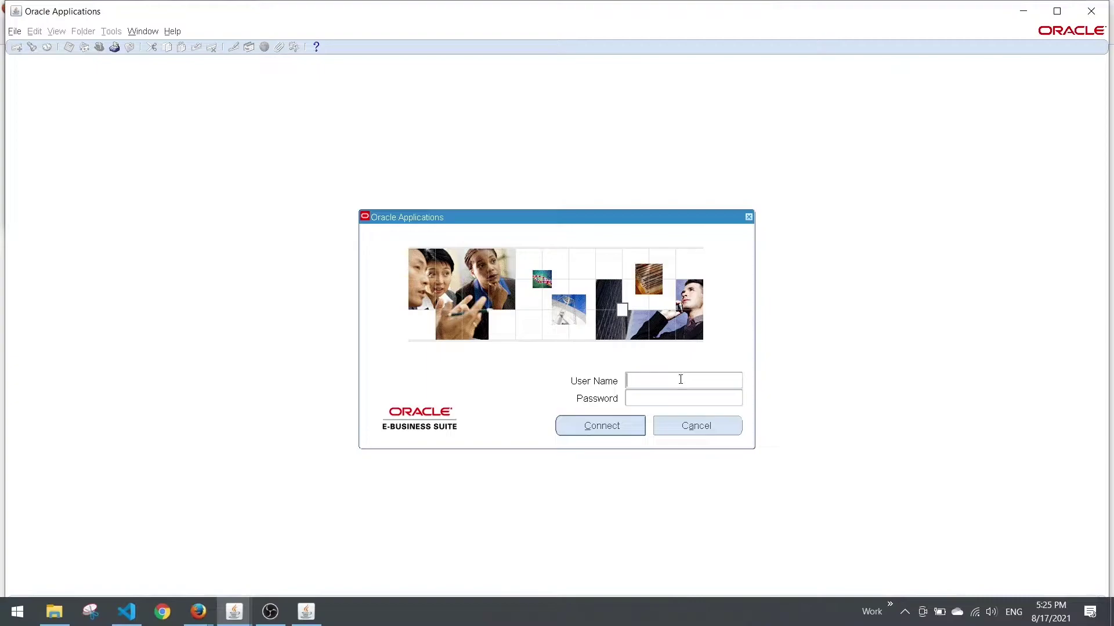
pyautogui.write('OPERATIONS')
pyautogui.click(673, 396)
pyautogui.write('*******')
pyautogui.click(619, 424)
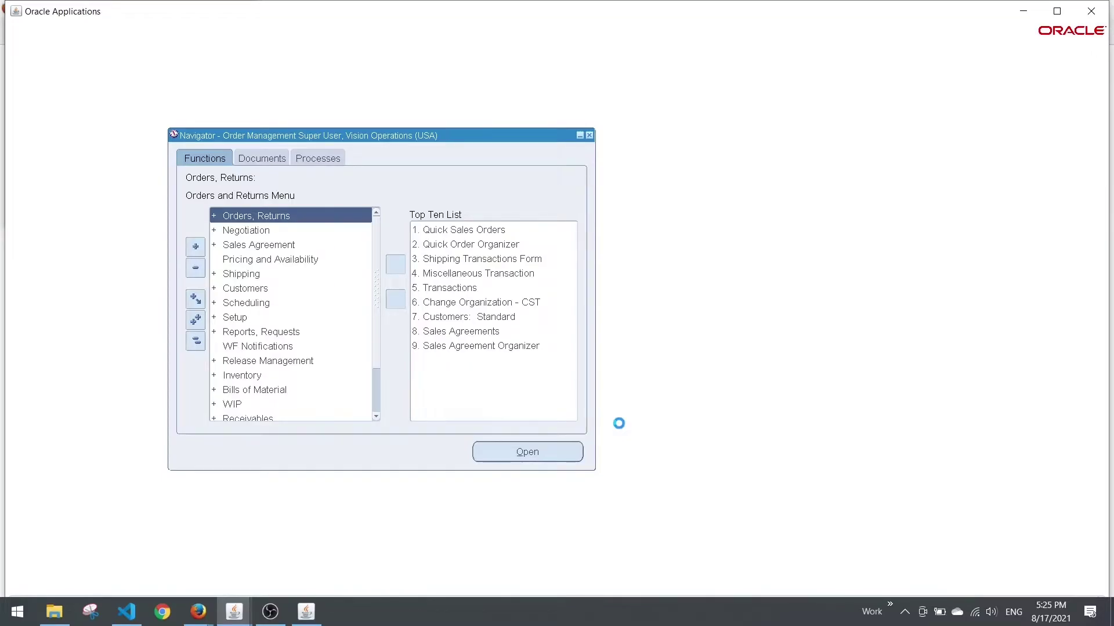
pyautogui.click(137, 192)
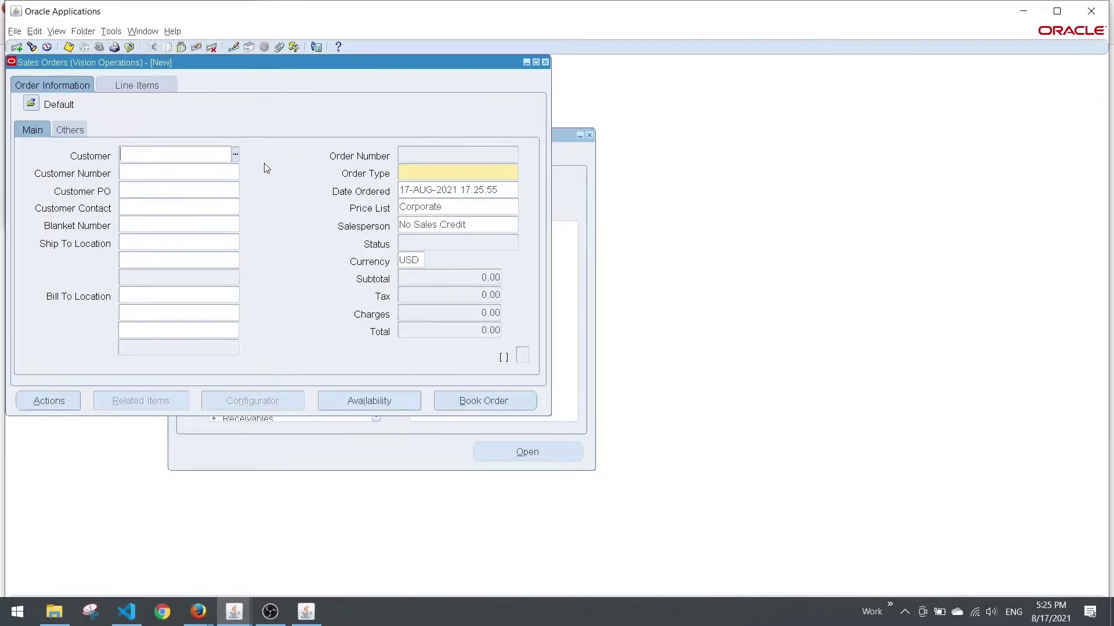
# Search the Customer list of values on the new sales order for all customers using %
pyautogui.click(234, 152)
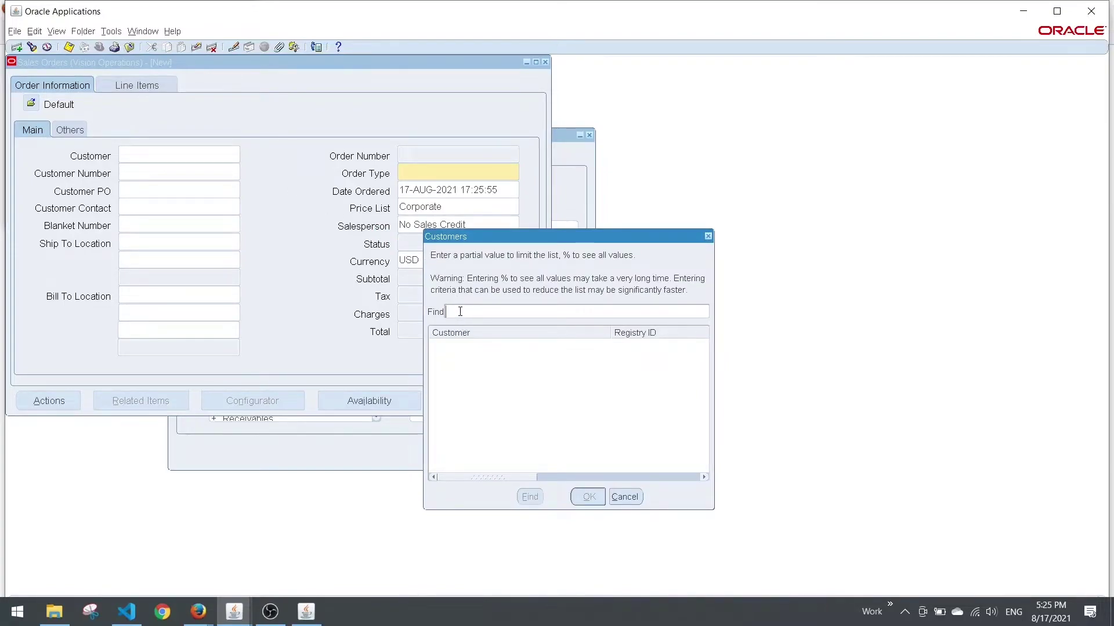
pyautogui.write('%')
pyautogui.click(531, 497)
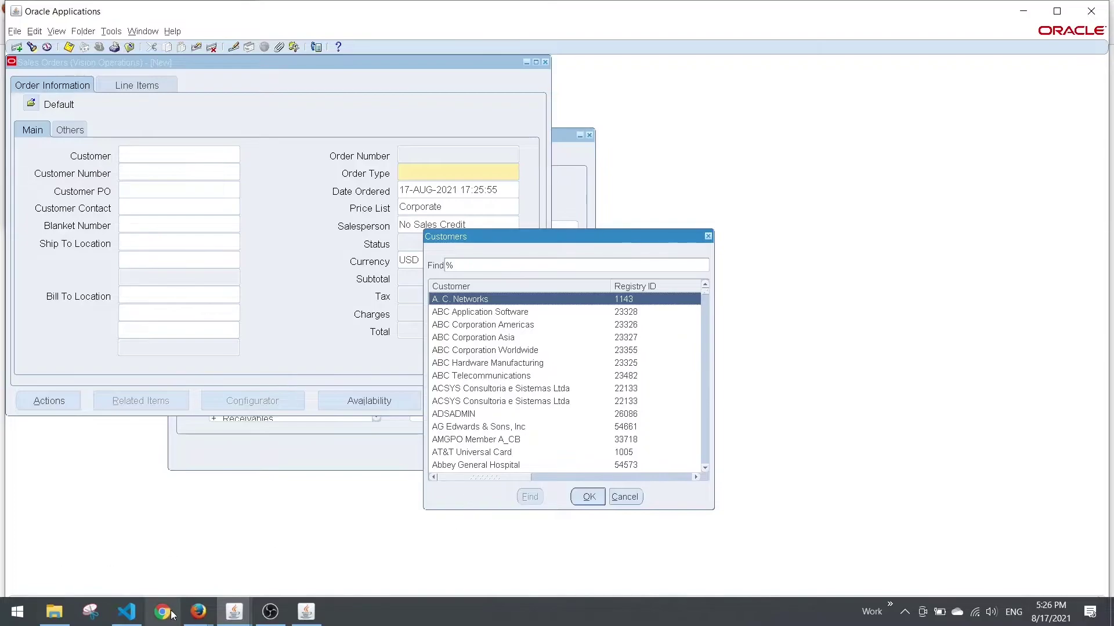
# Return to the Service Manager in Firefox, then save the getCustomersLov recording and exit recording
pyautogui.click(196, 613)
pyautogui.click(154, 550)
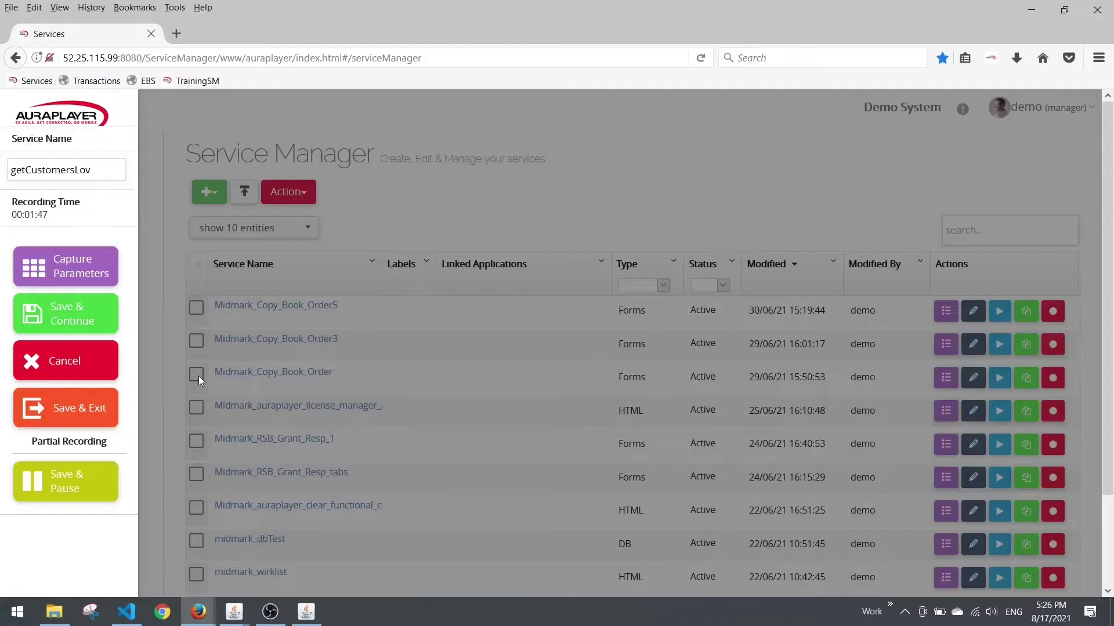
pyautogui.click(51, 409)
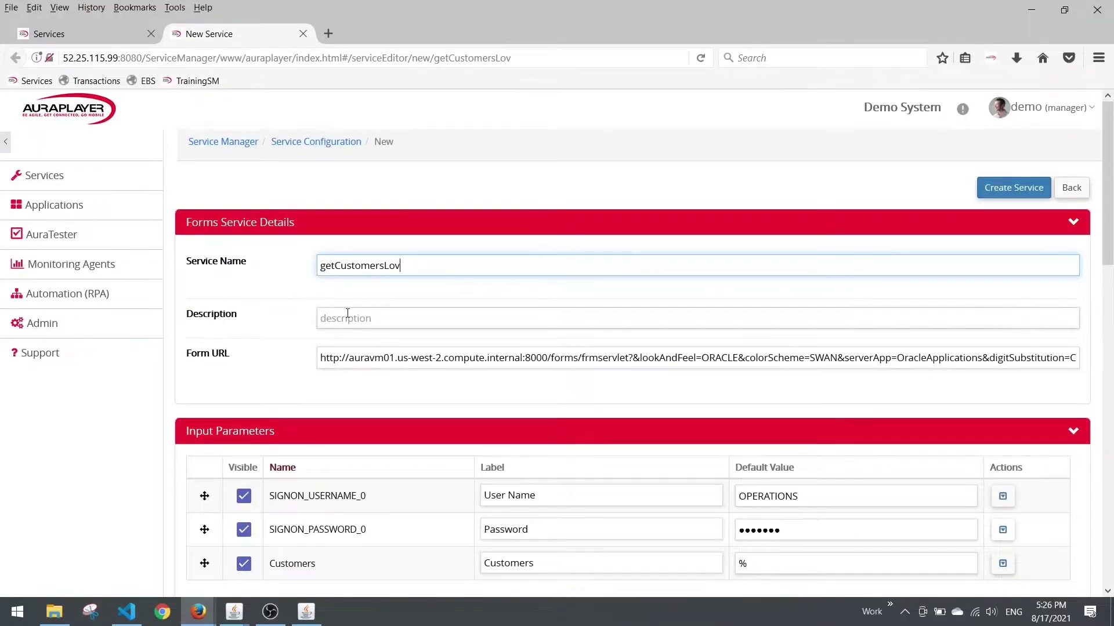
# Make the Customers input parameter not visible and mark the SOLD_TO output parameter as multi-record
pyautogui.scroll(-4, 302, 348)
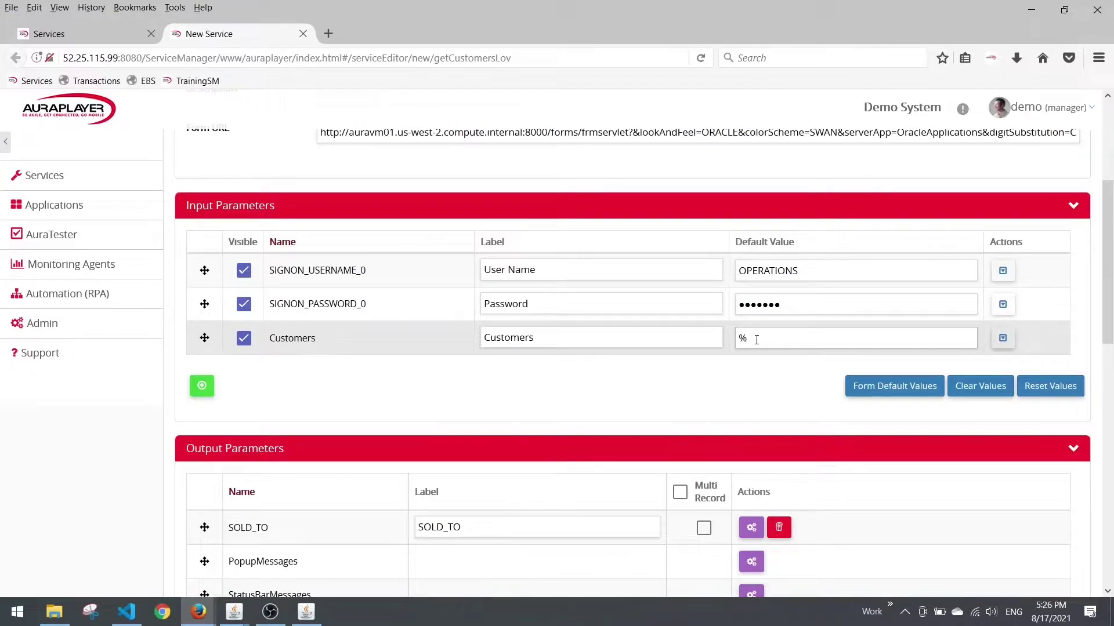
pyautogui.click(239, 342)
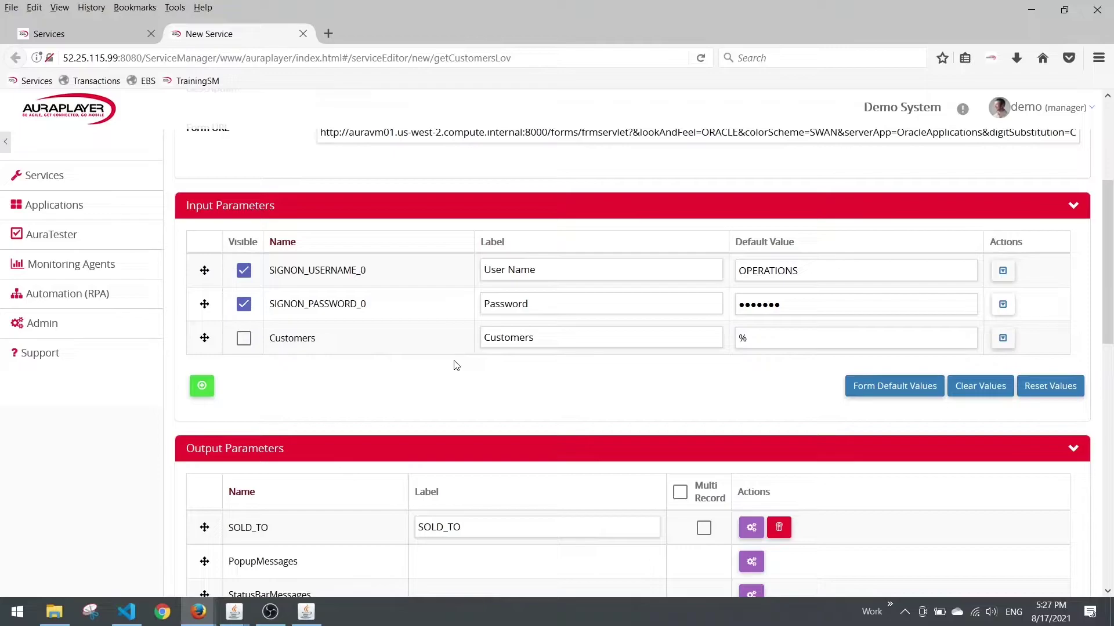
pyautogui.scroll(2, 456, 365)
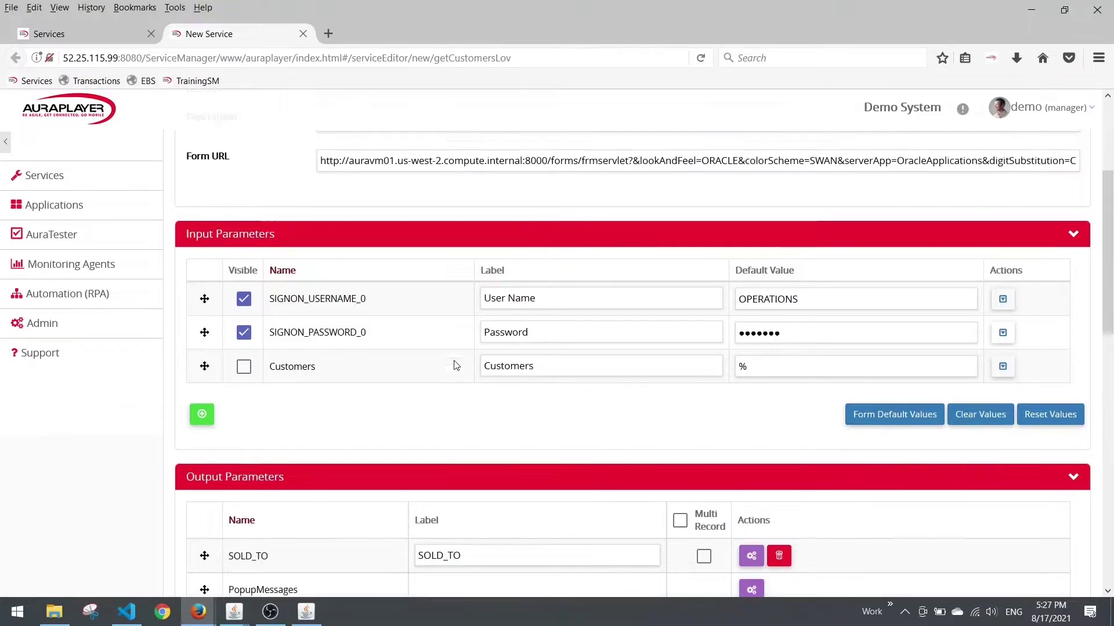
pyautogui.scroll(-5, 456, 365)
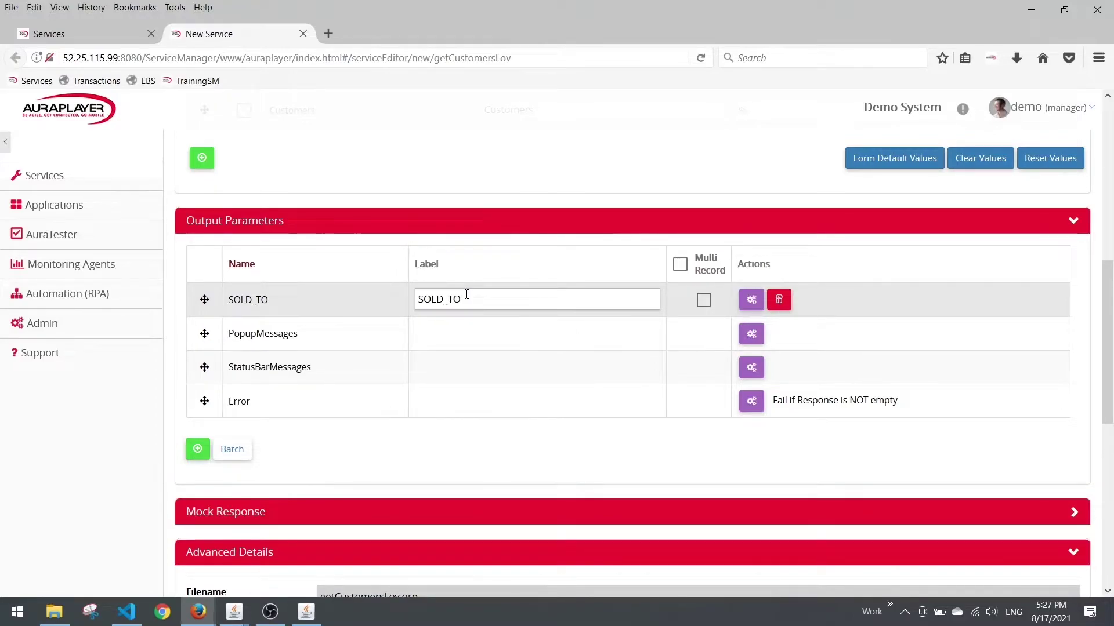
pyautogui.click(704, 301)
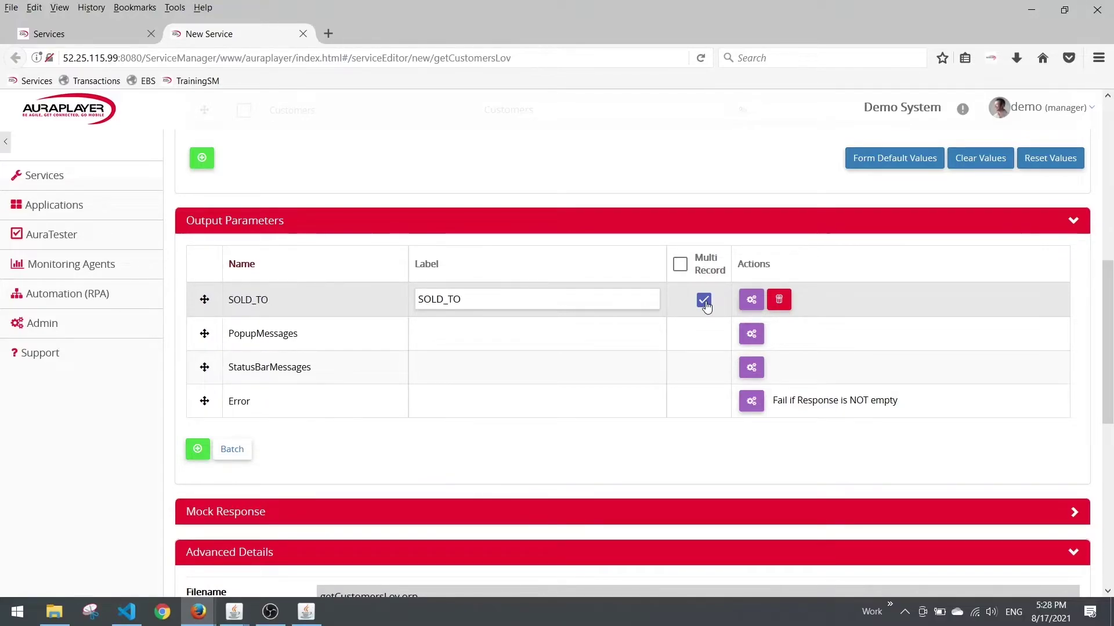
# Check the Number of Rows setting in the advanced details and create the getCustomersLov service
pyautogui.scroll(-3, 631, 297)
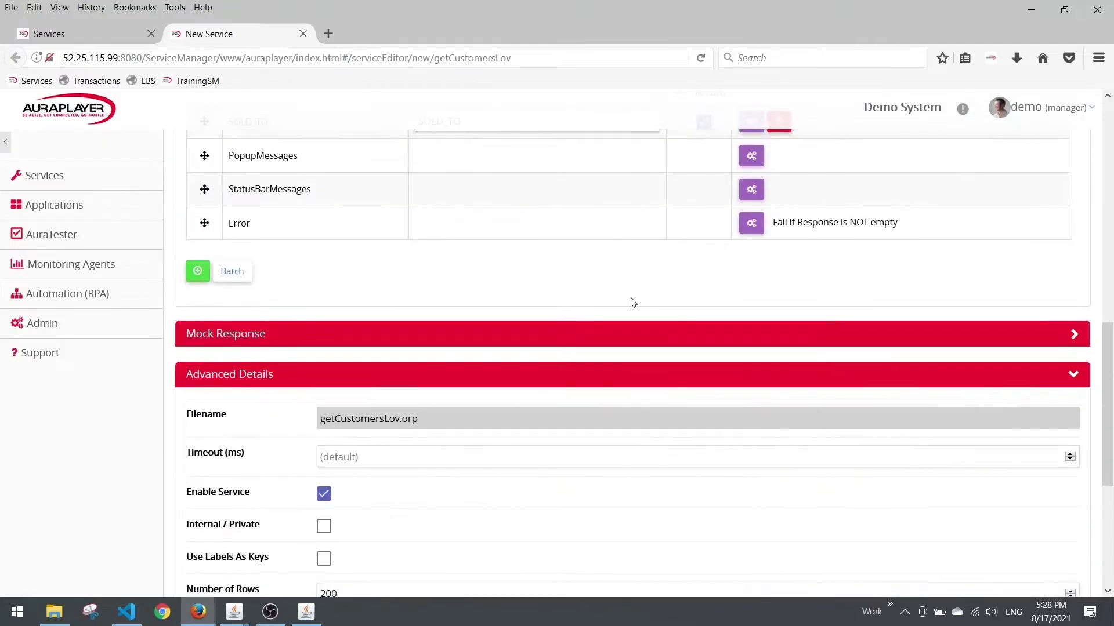
pyautogui.scroll(-3, 626, 296)
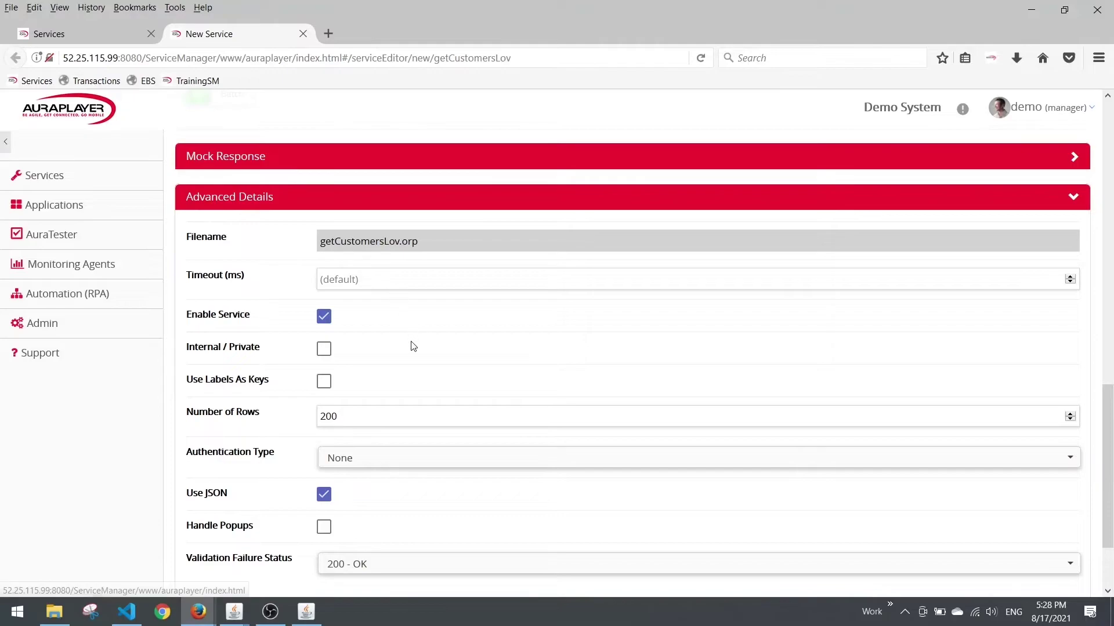
pyautogui.click(331, 416)
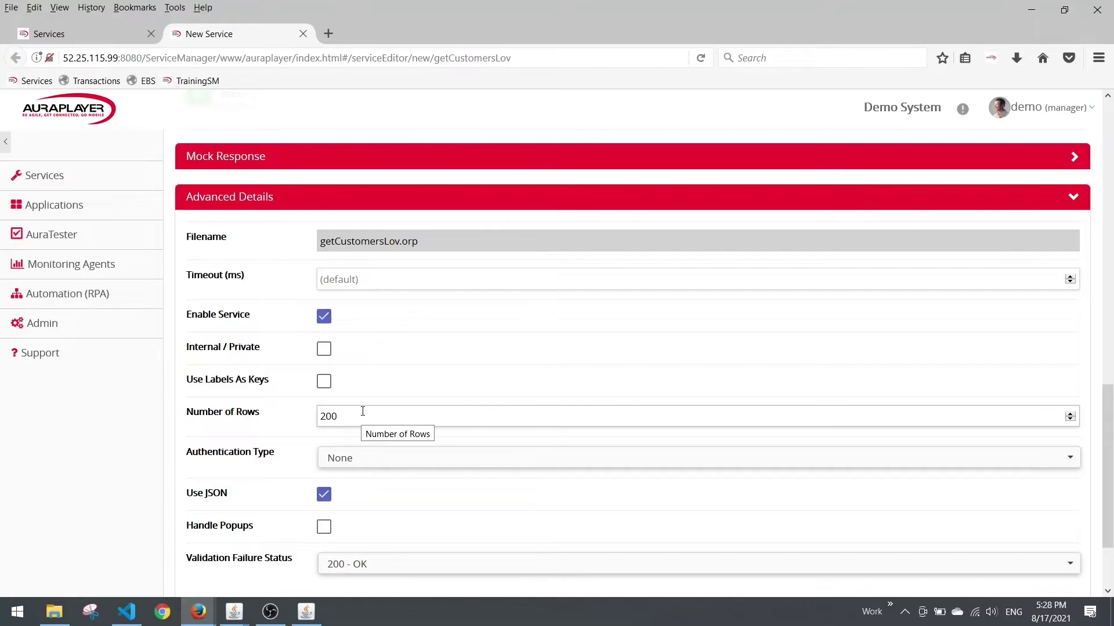
pyautogui.scroll(-3, 443, 394)
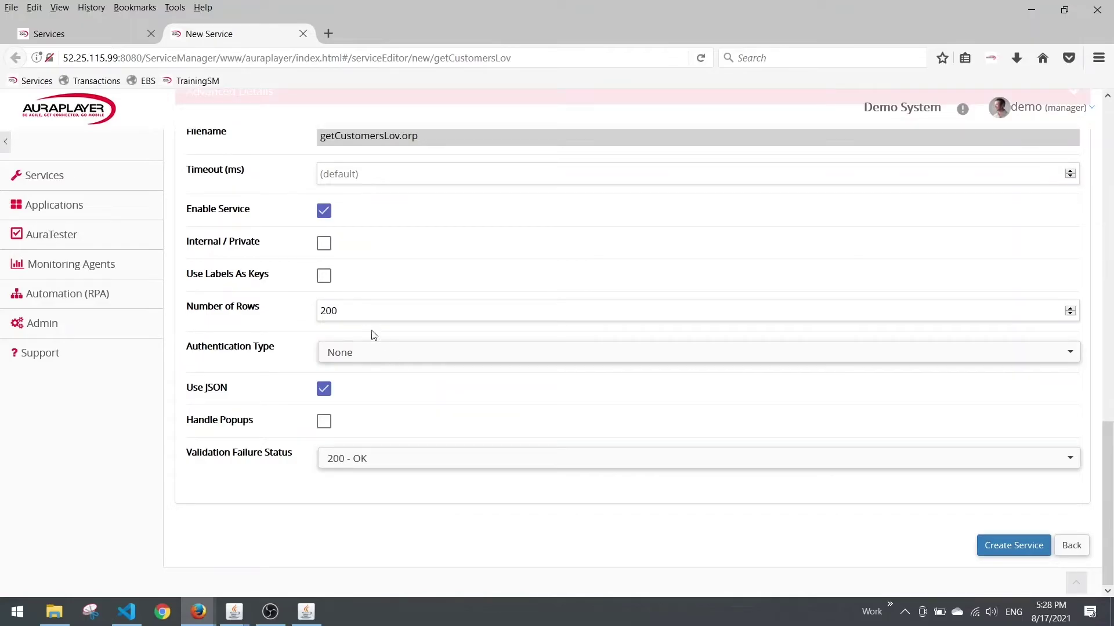
pyautogui.click(1010, 547)
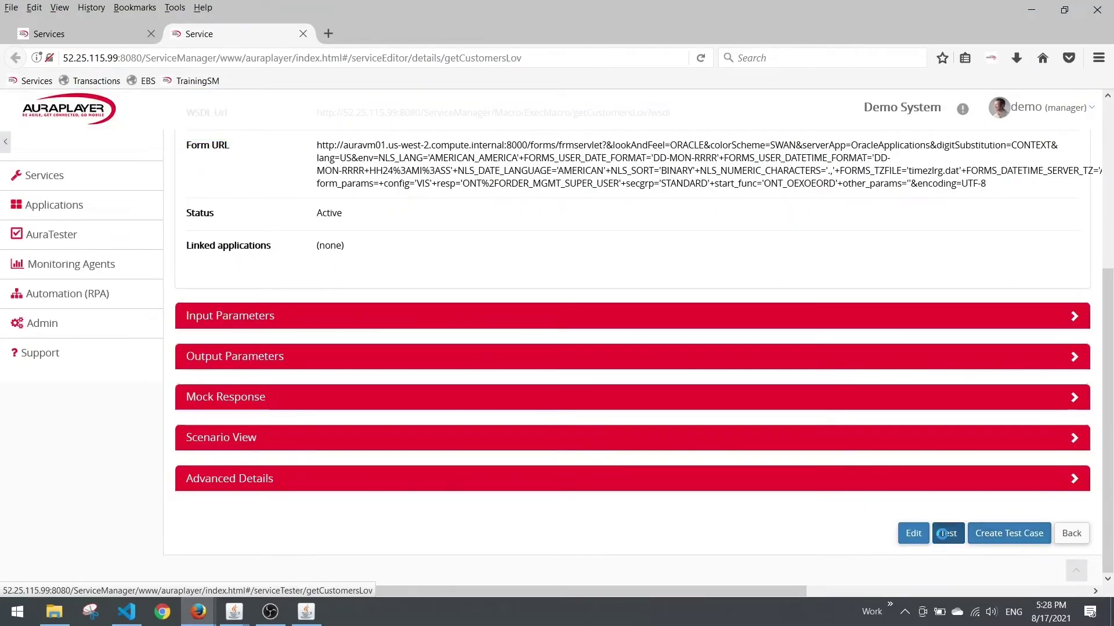
# Run a test of the getCustomersLov service with its default input parameters and view the JSON response
pyautogui.click(941, 534)
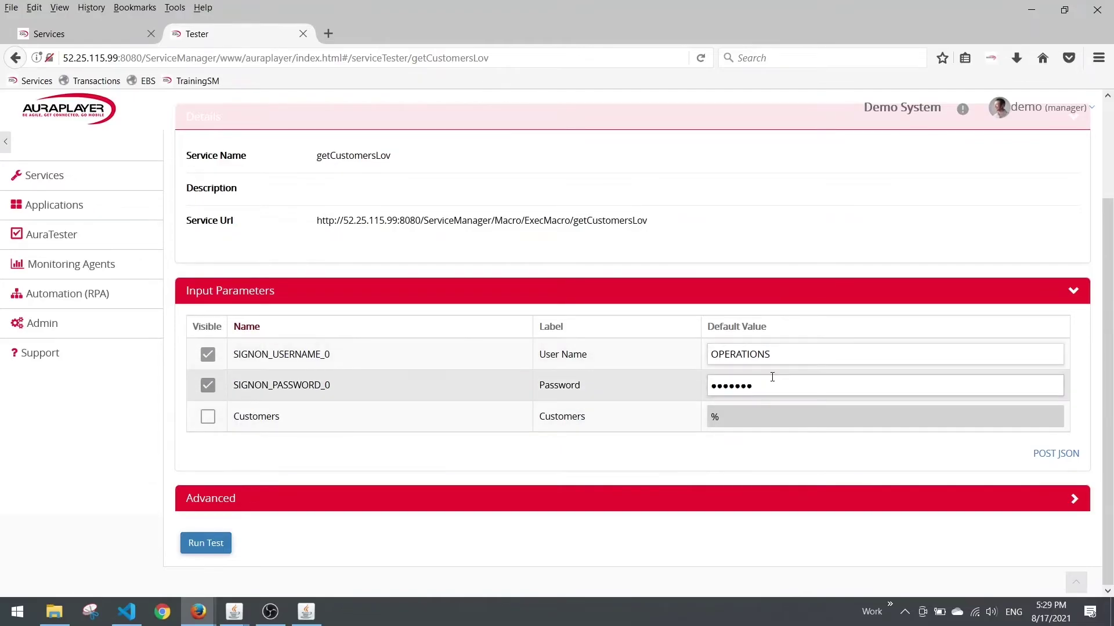
pyautogui.click(201, 545)
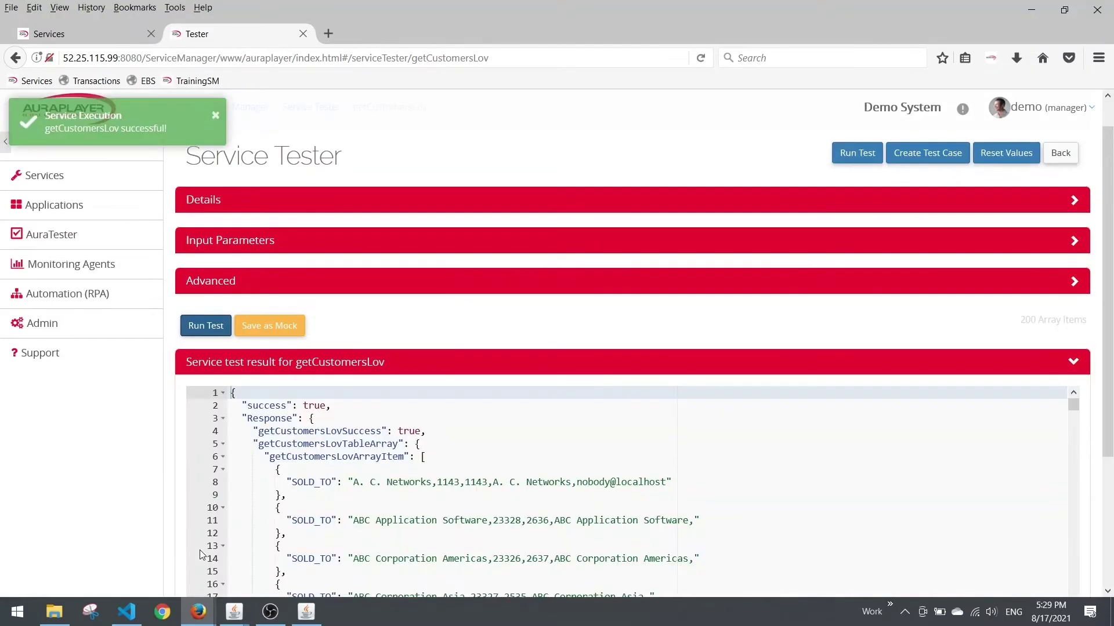
pyautogui.scroll(-3, 618, 318)
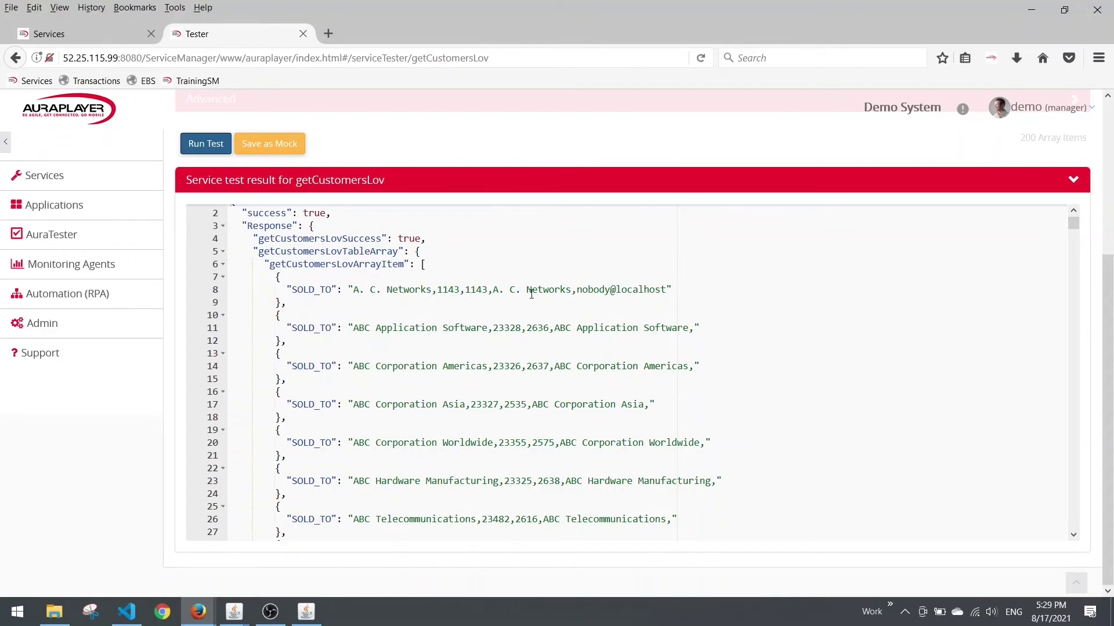
# Switch to the Oracle Applications window and examine the Account Description and Email columns of the Customers list
pyautogui.click(307, 612)
pyautogui.moveTo(234, 612)
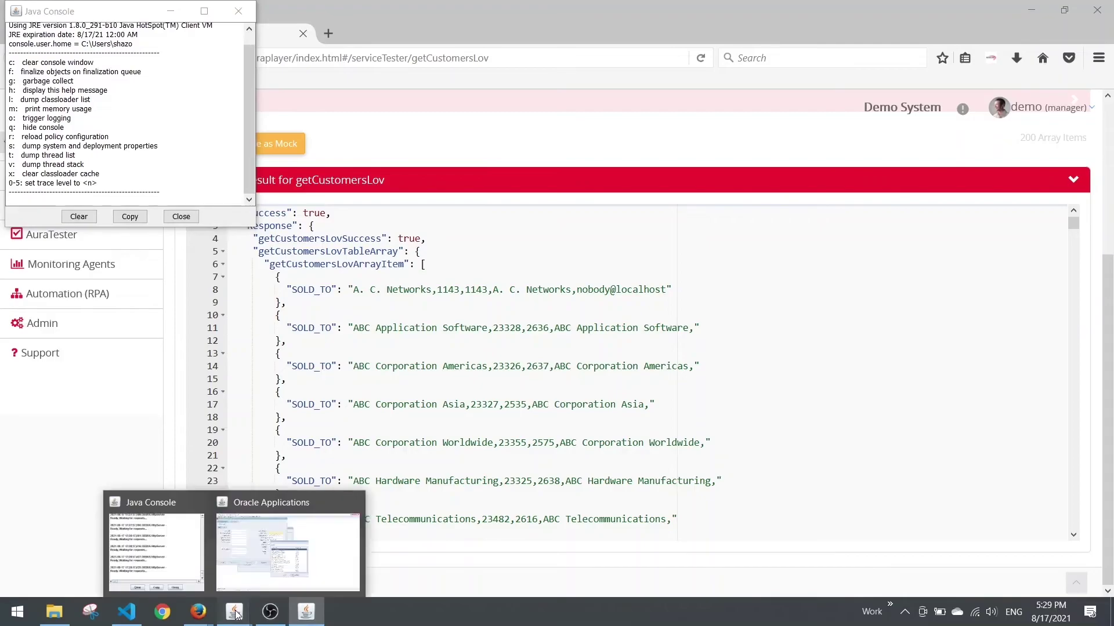
pyautogui.click(290, 540)
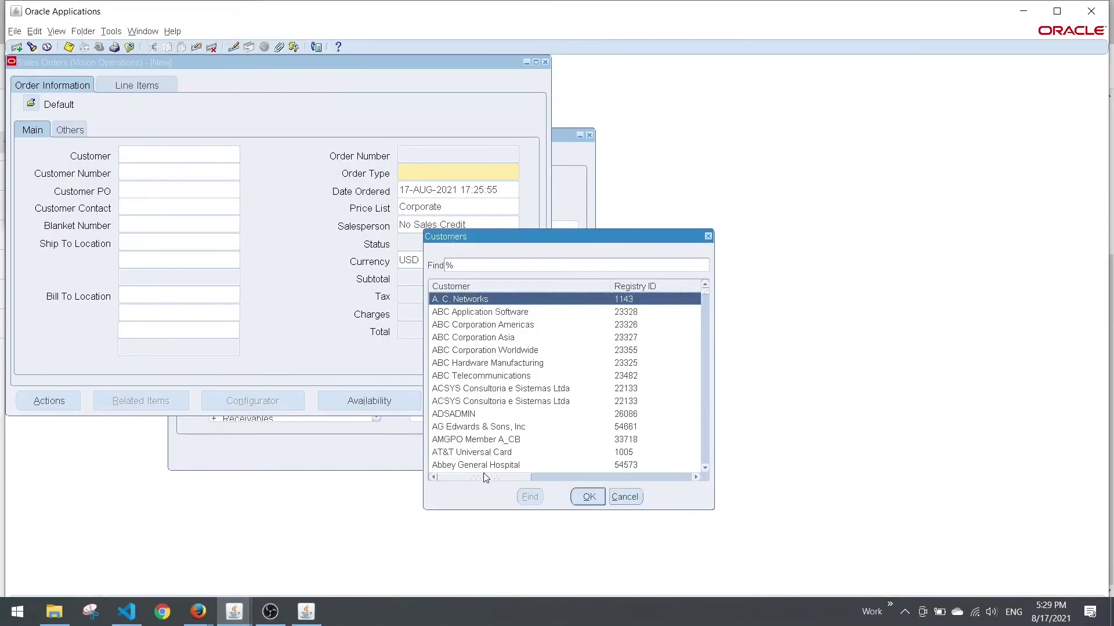
pyautogui.moveTo(483, 475); pyautogui.dragTo(621, 474)
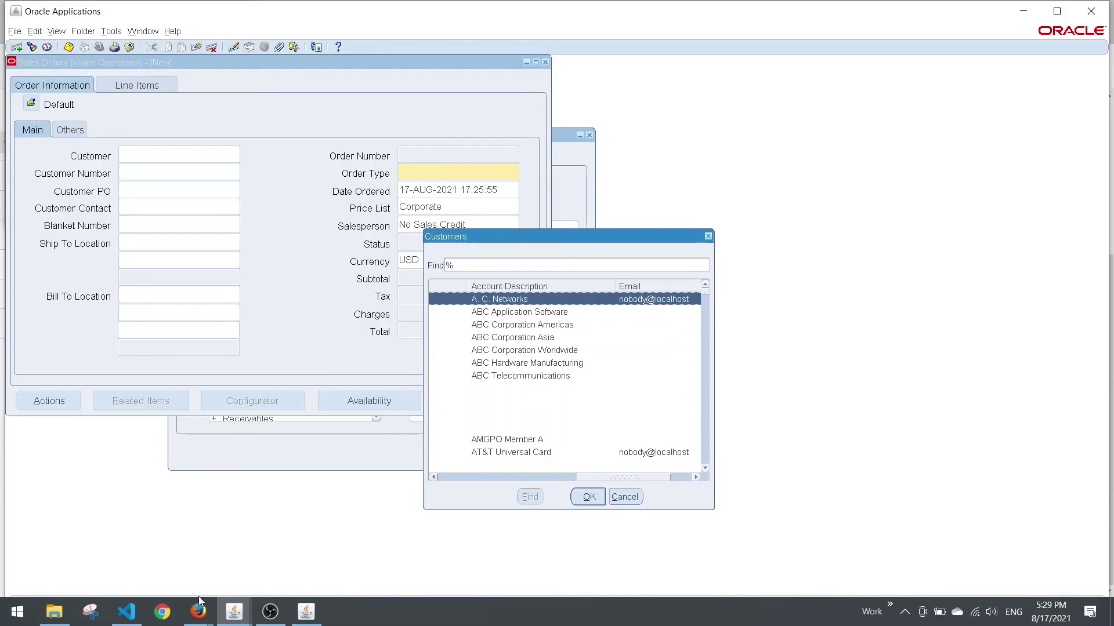
# Return to the service tester in Firefox and compare the SOLD_TO records in the test result with the customer list
pyautogui.moveTo(198, 609)
pyautogui.click(164, 549)
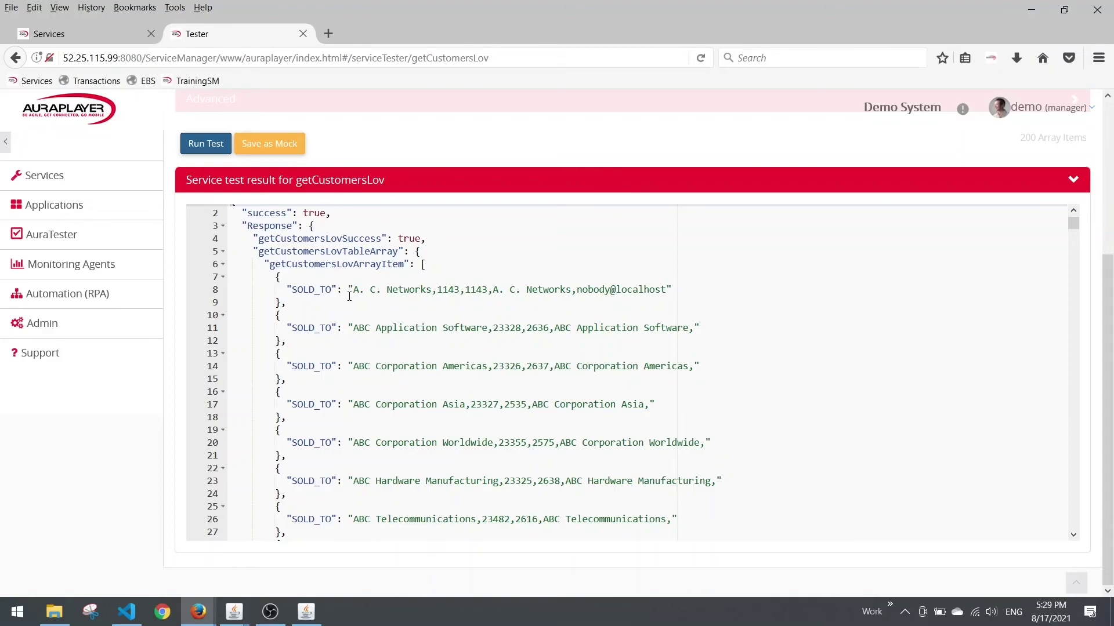
pyautogui.click(352, 308)
pyautogui.scroll(-2, 352, 308)
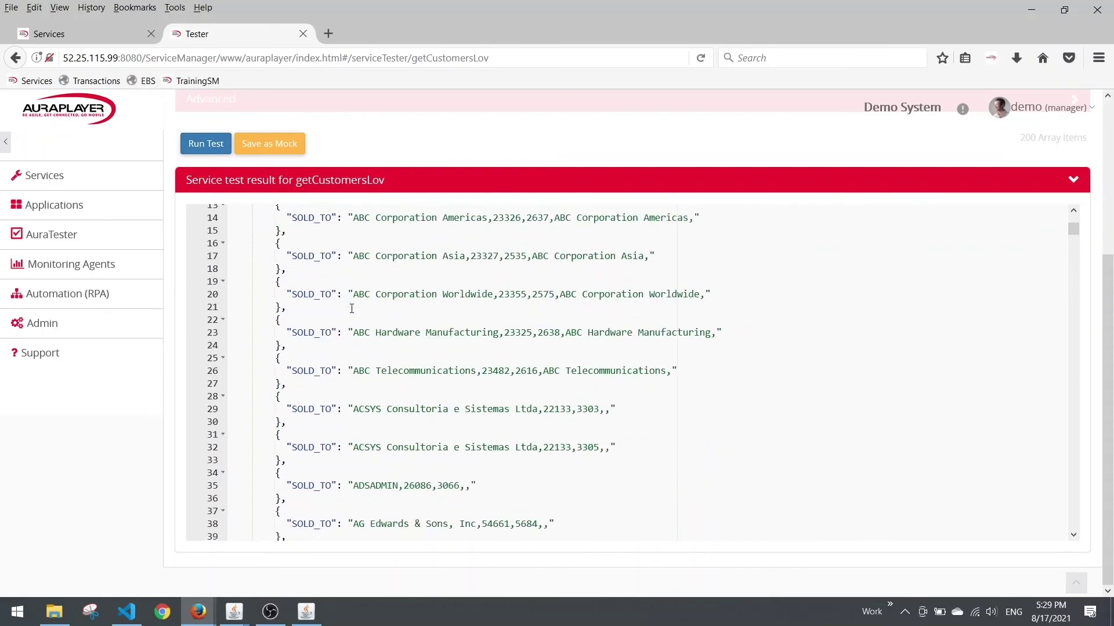
pyautogui.scroll(1, 351, 308)
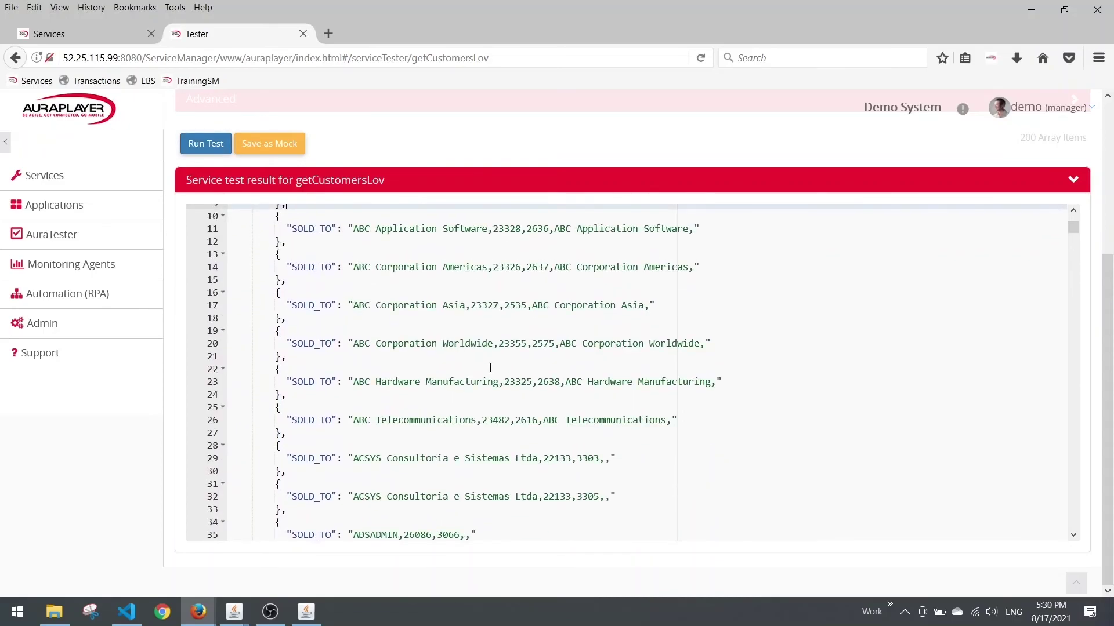